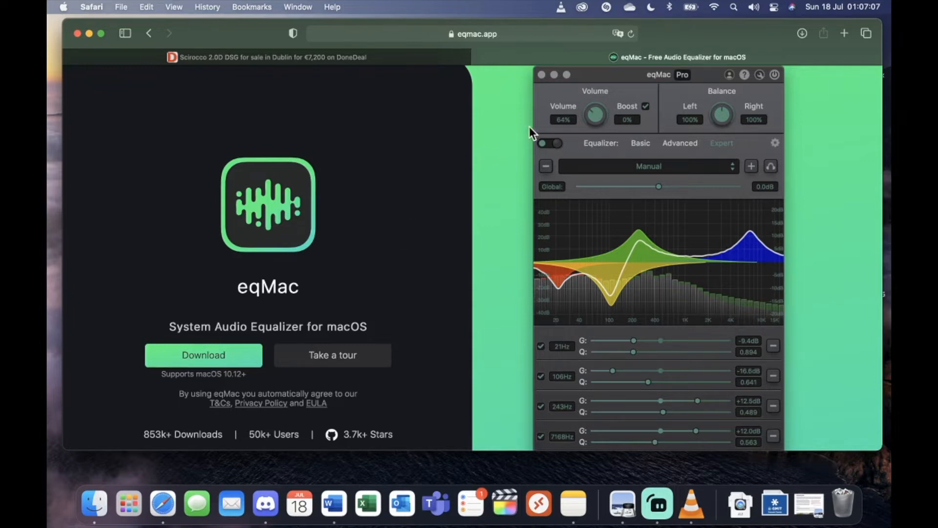
left_click(509, 32)
left_click(93, 167)
left_click(512, 36)
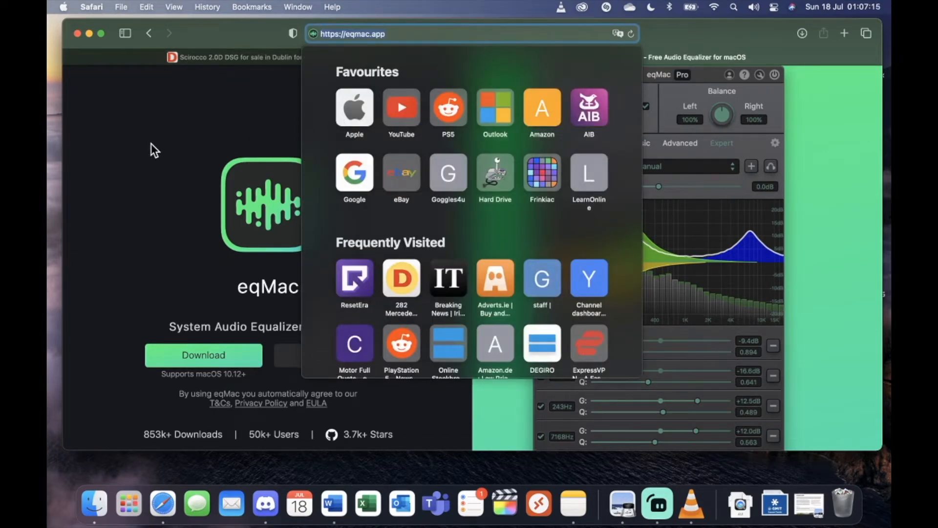
left_click(149, 175)
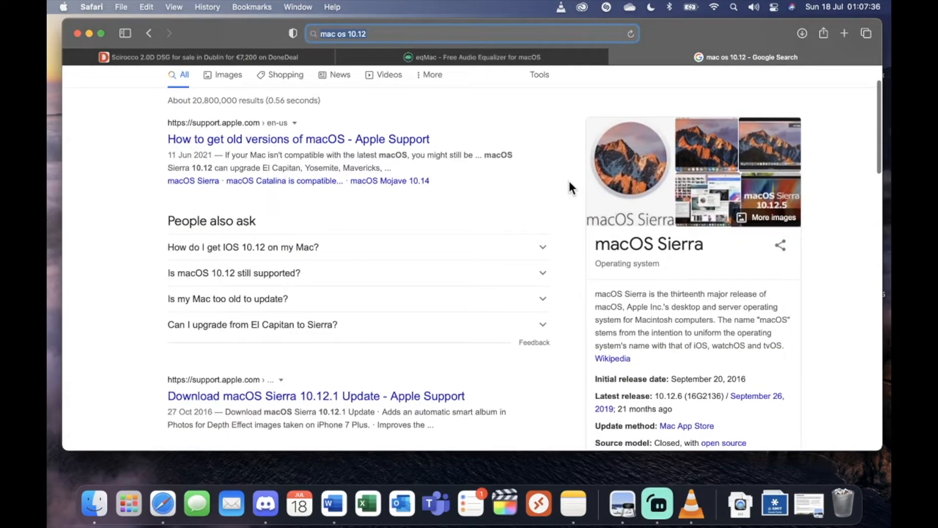
Look over the Google results for "mac os 10.12" and return to the eqMac website
scroll(568, 182, "down", 2)
scroll(568, 180, "up", 4)
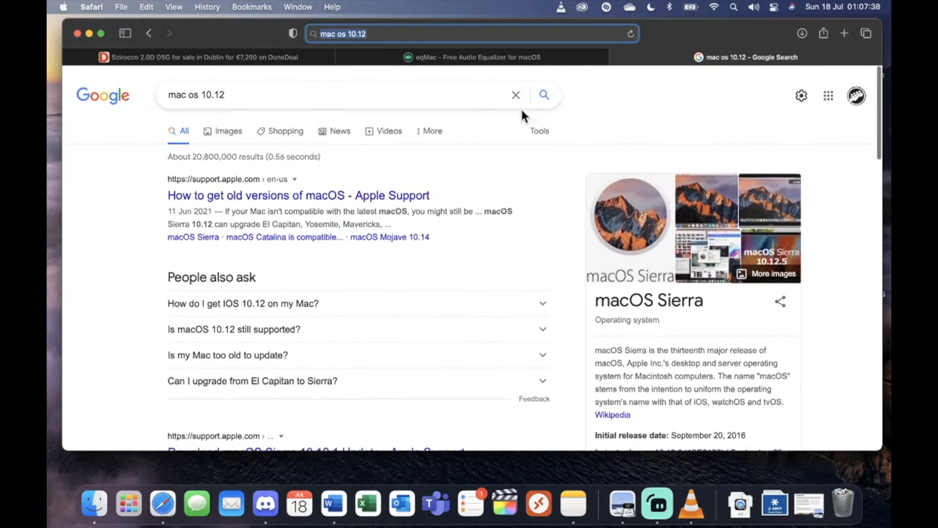
left_click(538, 54)
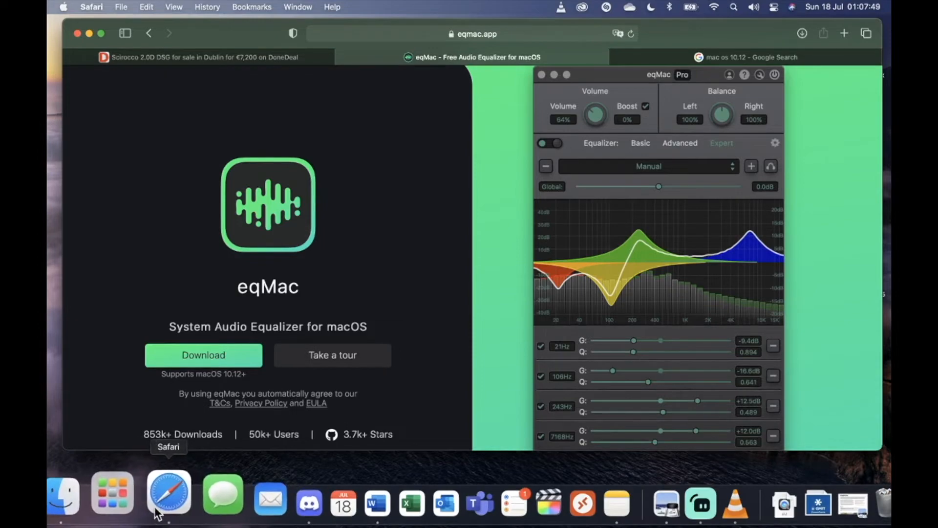
Find eqMac among the installed applications by searching "eq" and launch it
left_click(126, 510)
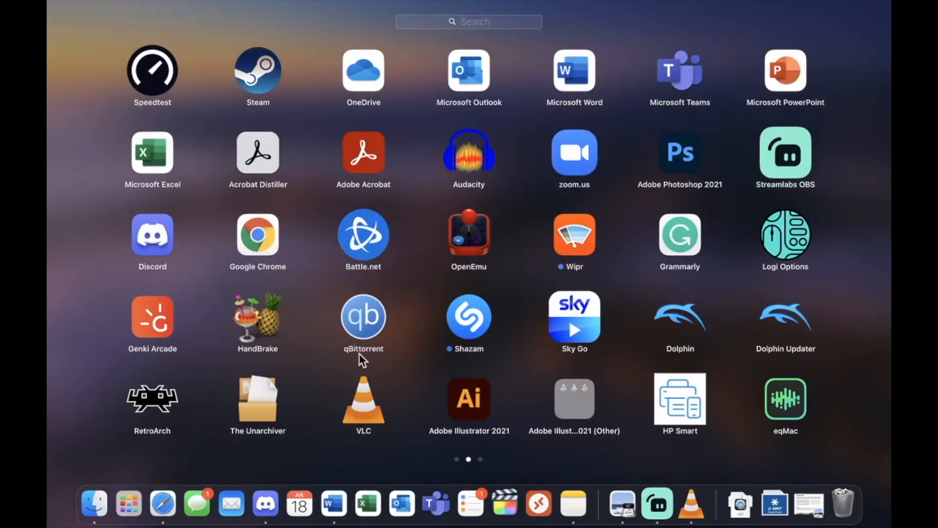
type("eq")
key("Return")
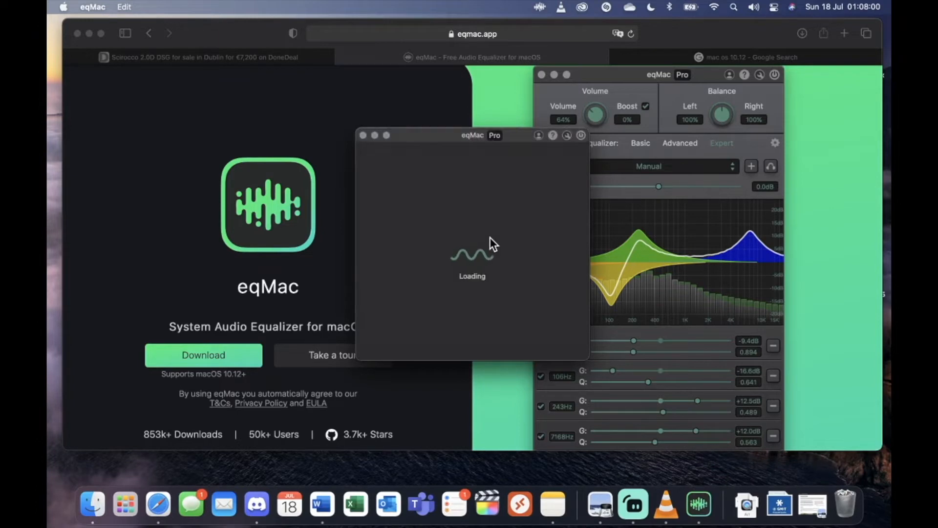
View the Pro subscription and licence information in eqMac and return to the basic equalizer
left_click(494, 136)
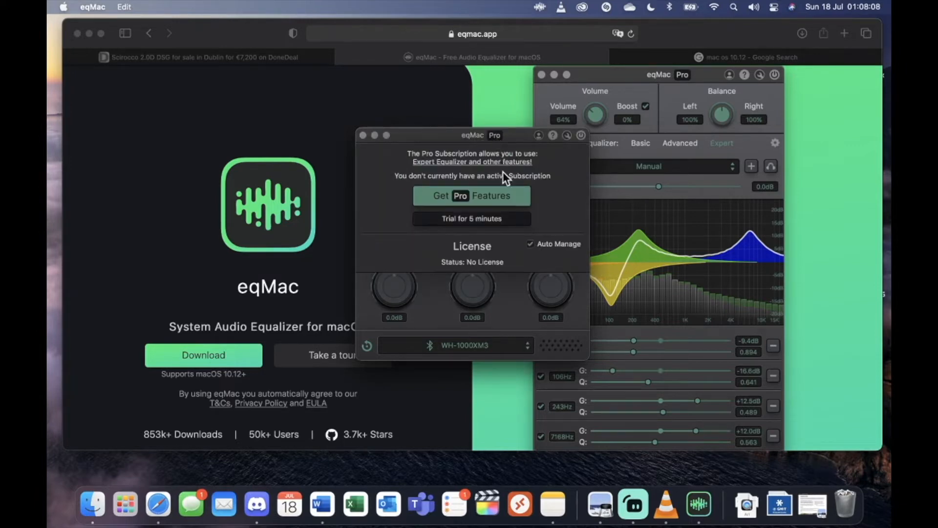
left_click(514, 309)
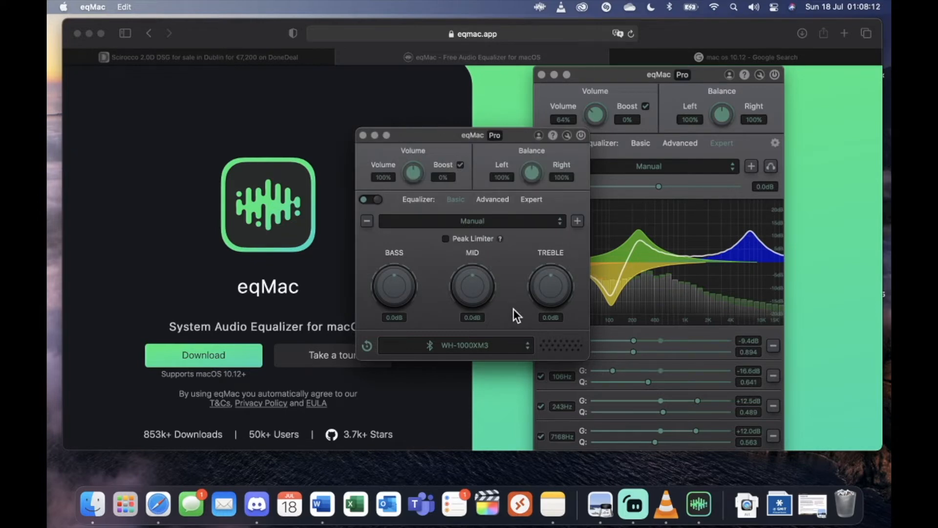
left_click(494, 136)
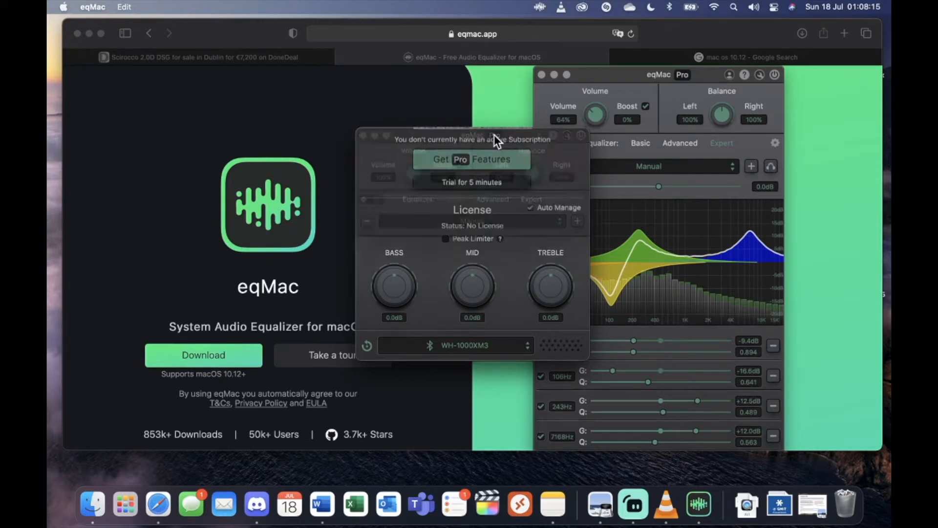
left_click(511, 321)
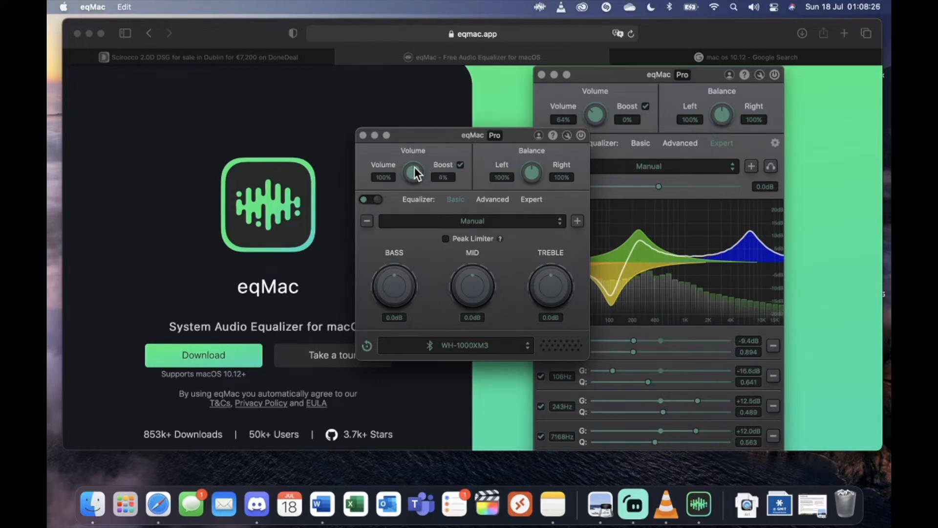
Select the WH-1000XM3 headphones as the audio output device in eqMac
left_click_drag(414, 167, 413, 166)
left_click(485, 347)
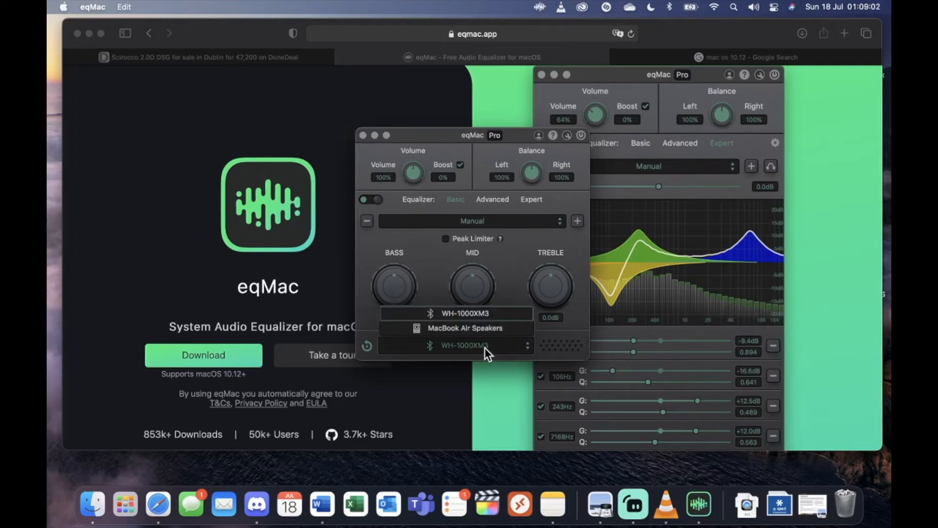
left_click(487, 315)
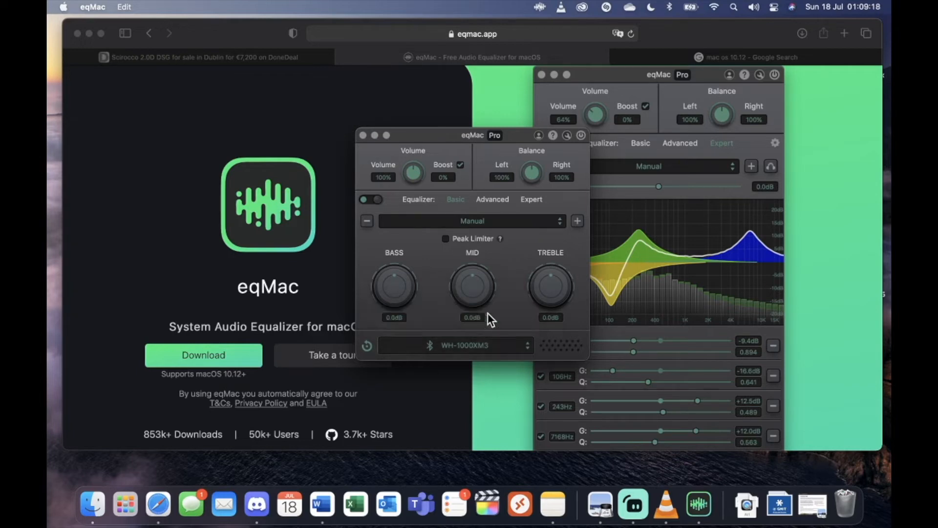
left_click(493, 344)
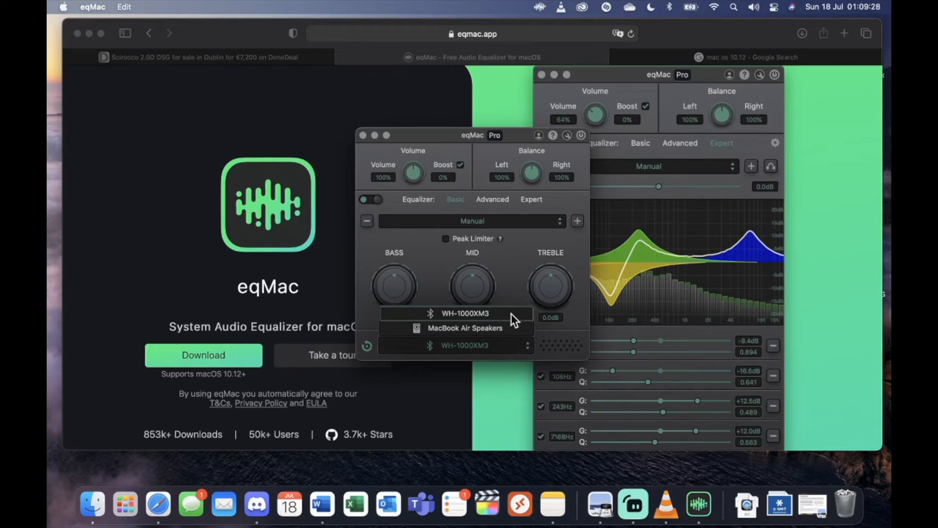
left_click(512, 313)
left_click(512, 345)
left_click(521, 309)
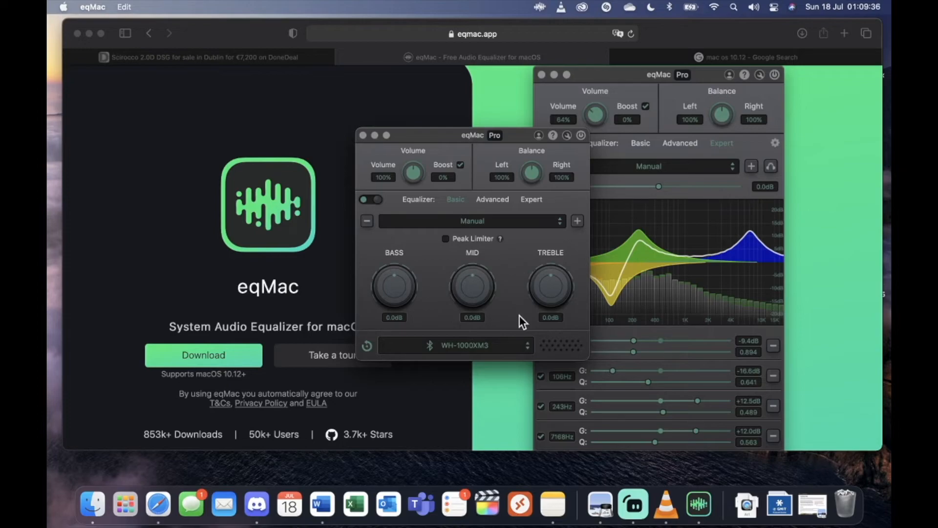
Switch to Streamlabs OBS and remove the Desktop Audio source from the screen record scene
key("ctrl+Right")
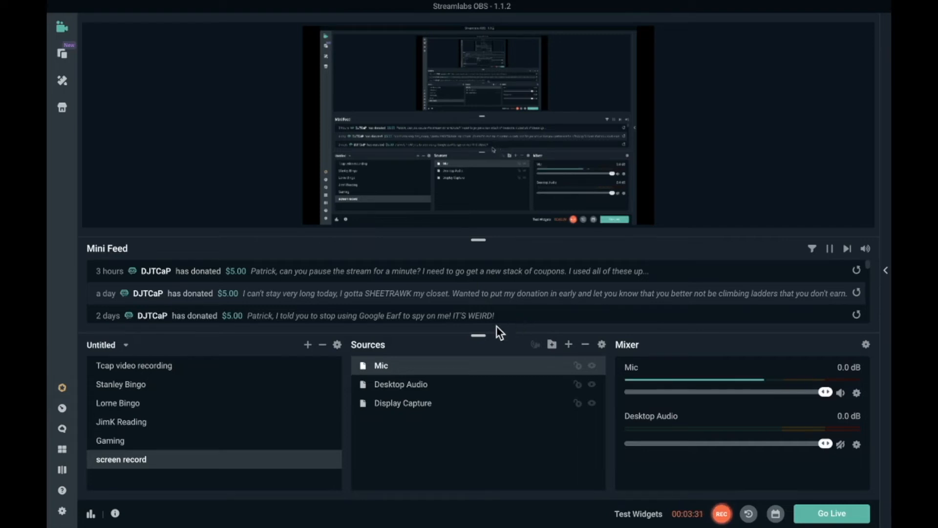
right_click(517, 402)
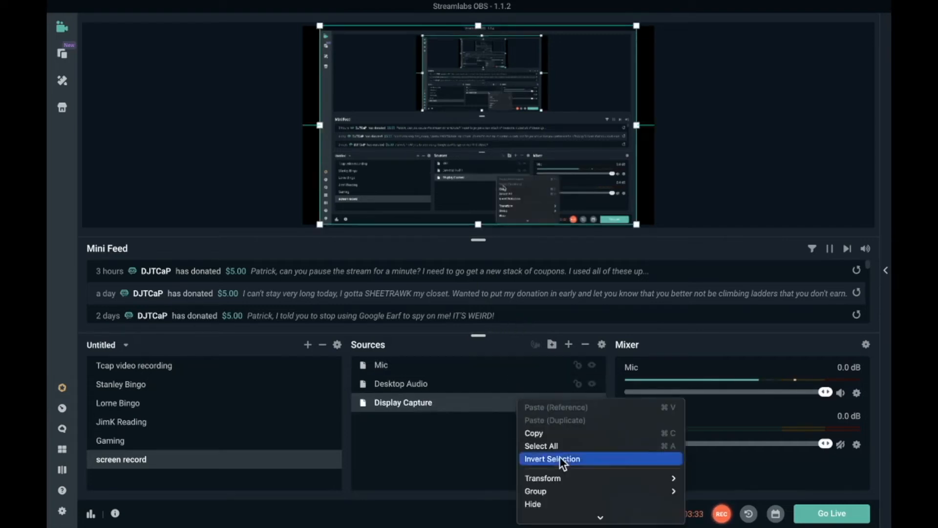
scroll(582, 487, "down", 5)
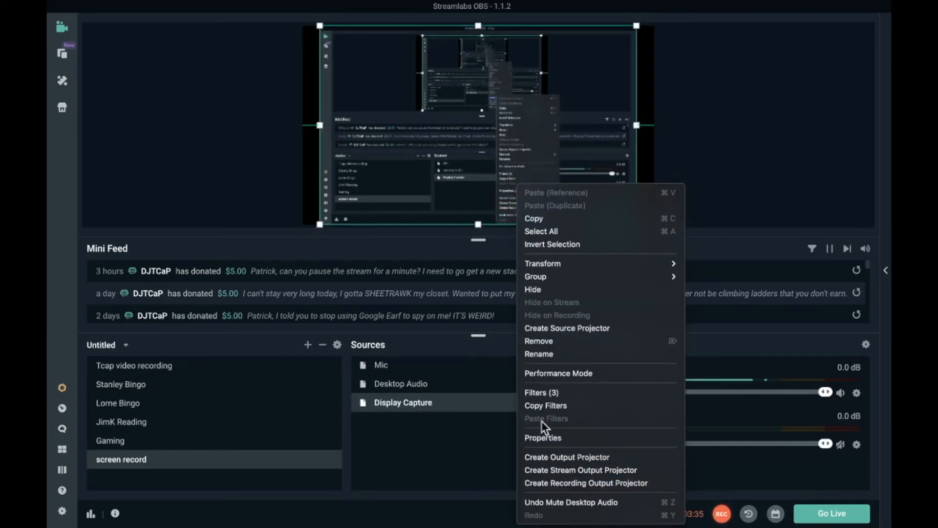
right_click(485, 386)
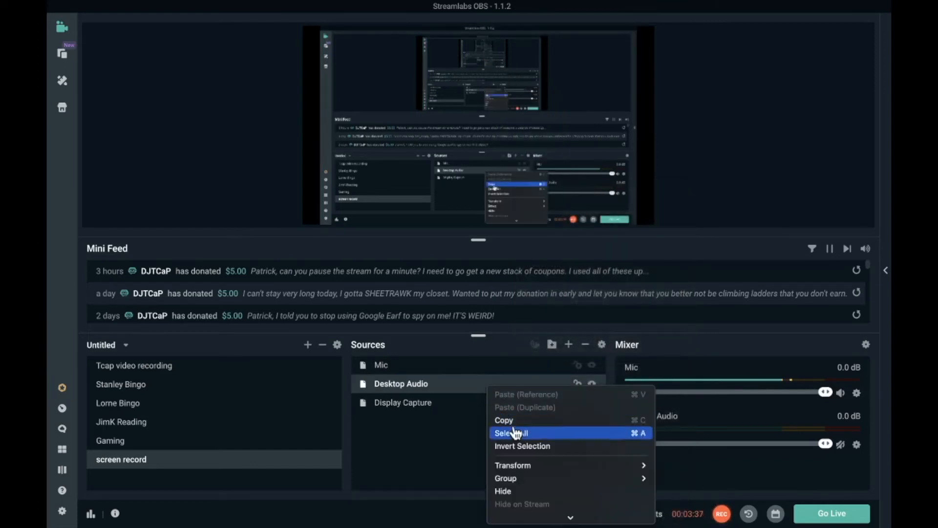
scroll(514, 433, "down", 5)
left_click(543, 350)
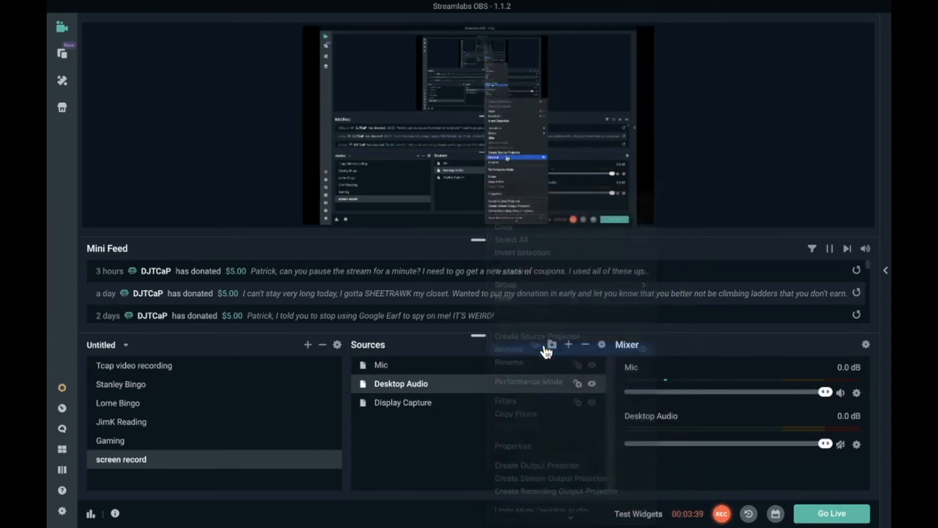
left_click(433, 302)
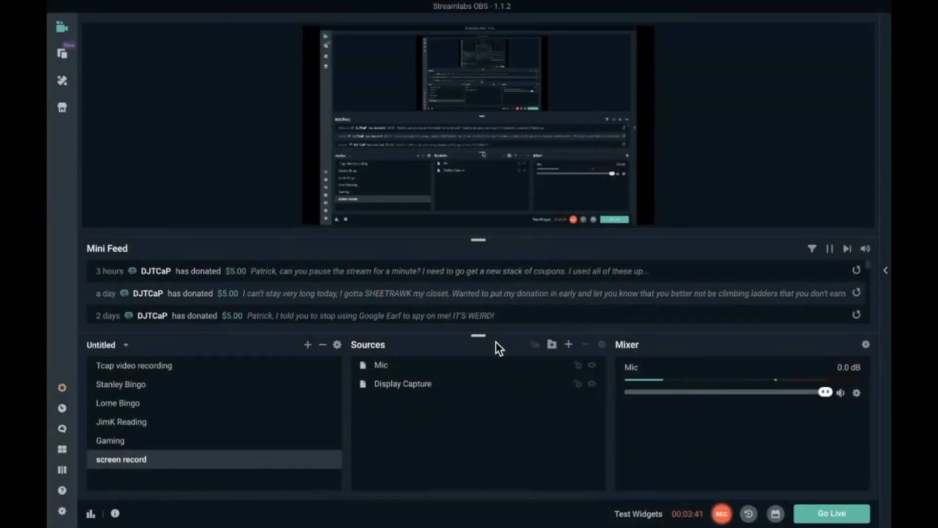
Start adding an Audio Input Capture source to the screen record scene
left_click(569, 345)
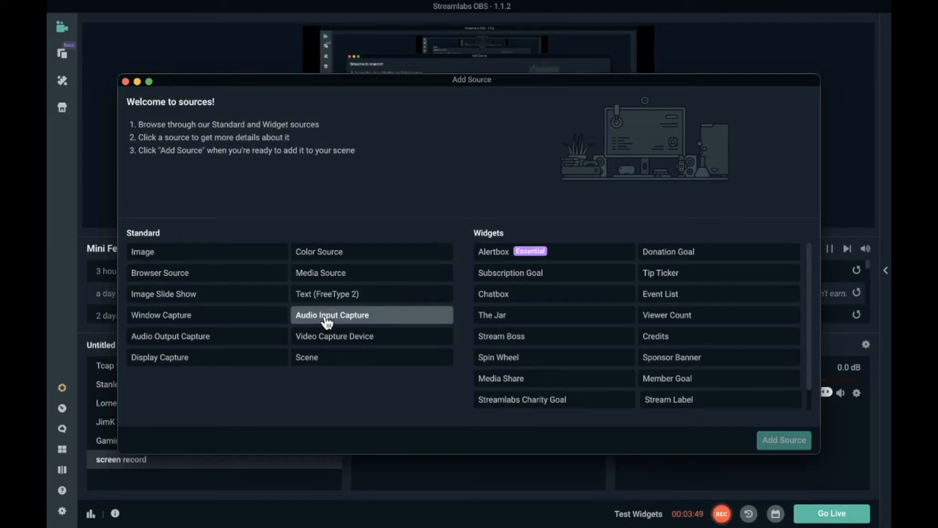
left_click(237, 340)
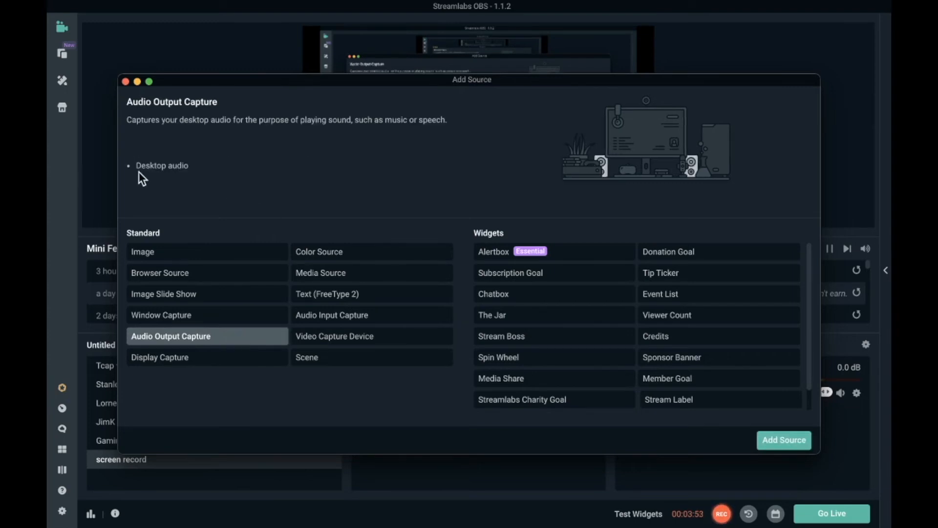
left_click(358, 317)
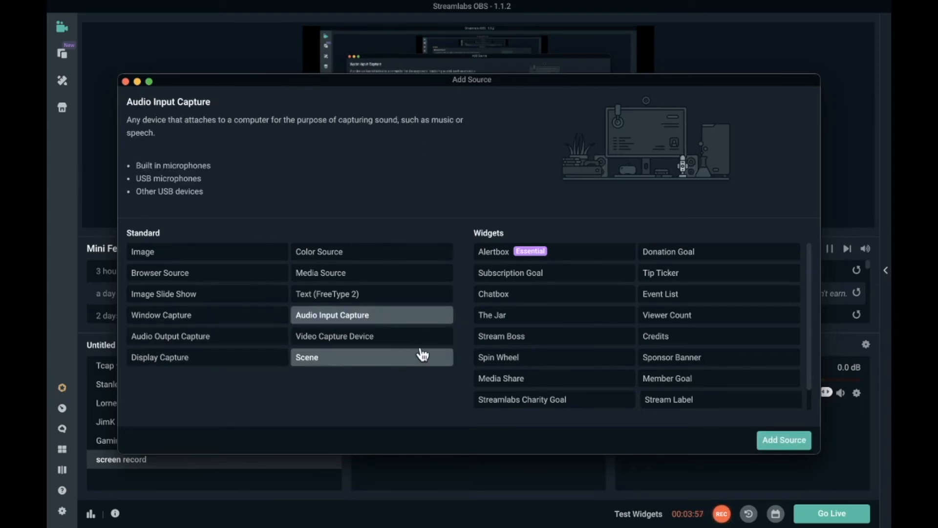
left_click(799, 440)
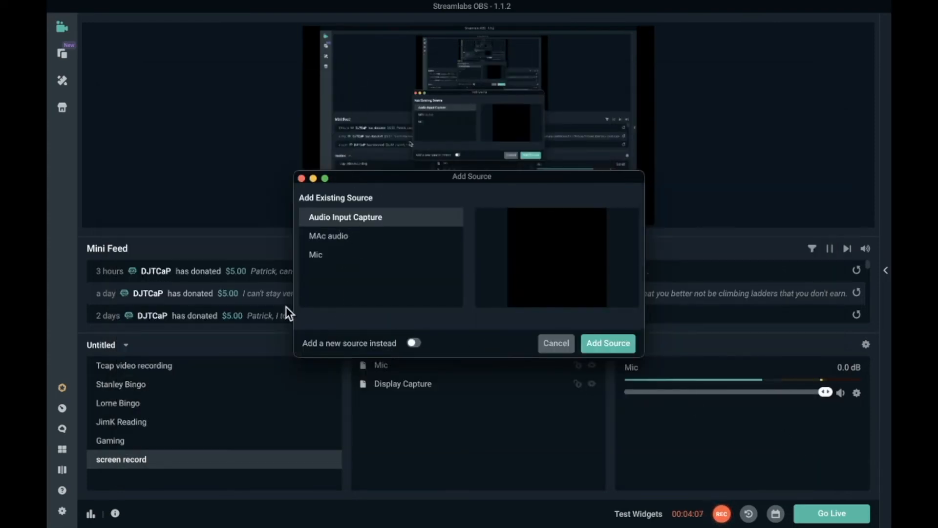
Create the audio input capture as a new source named "Desktop Audio" instead of reusing an existing one
left_click(414, 344)
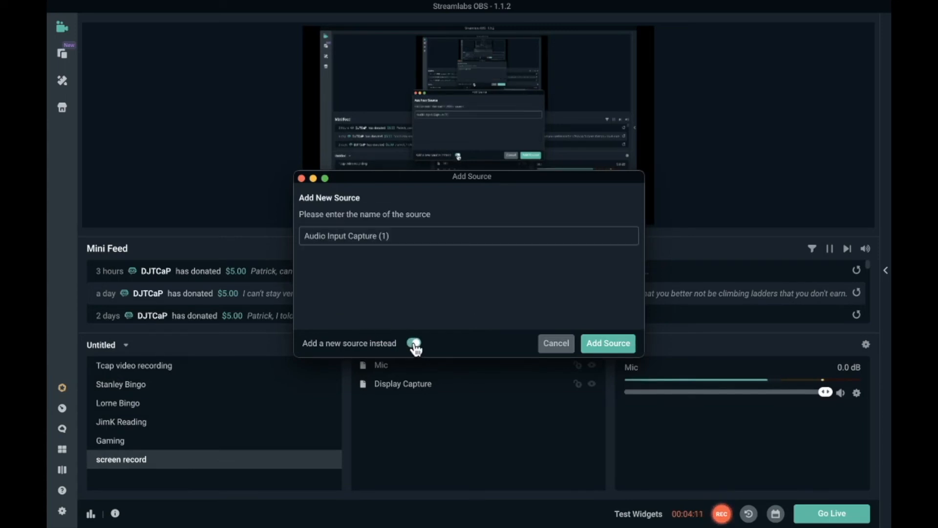
left_click(413, 344)
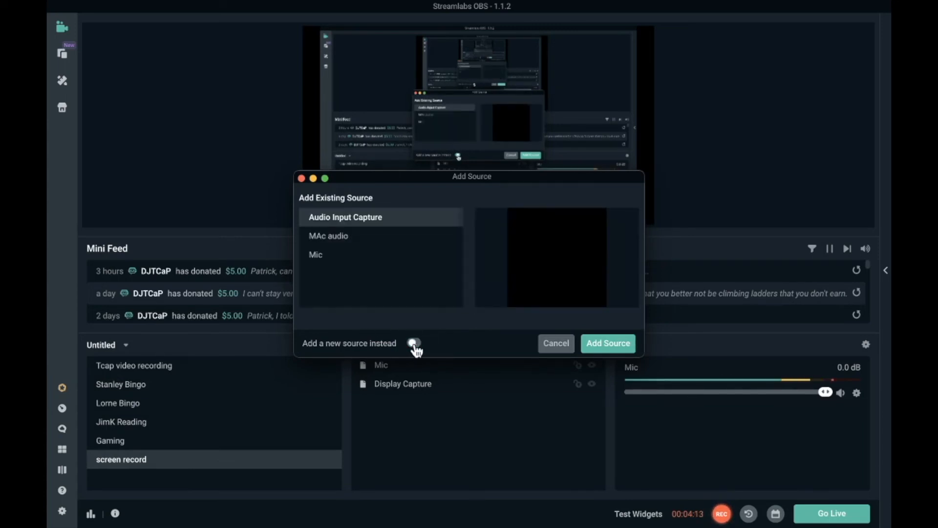
left_click(415, 344)
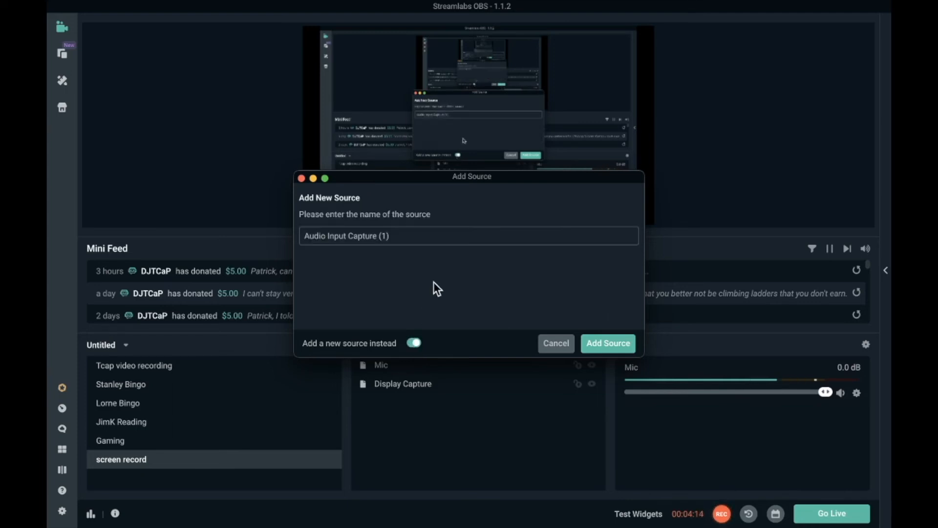
left_click(464, 235)
triple_click(463, 234)
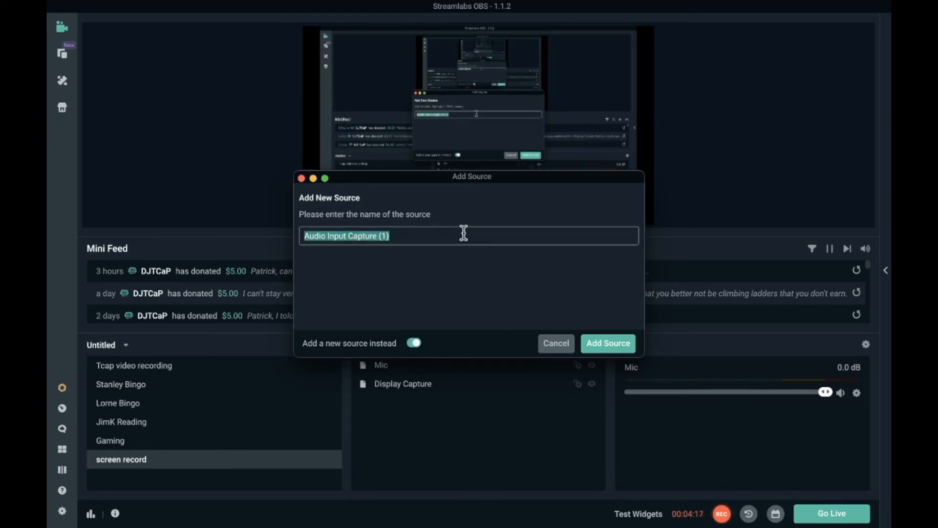
type("Desktop Aud")
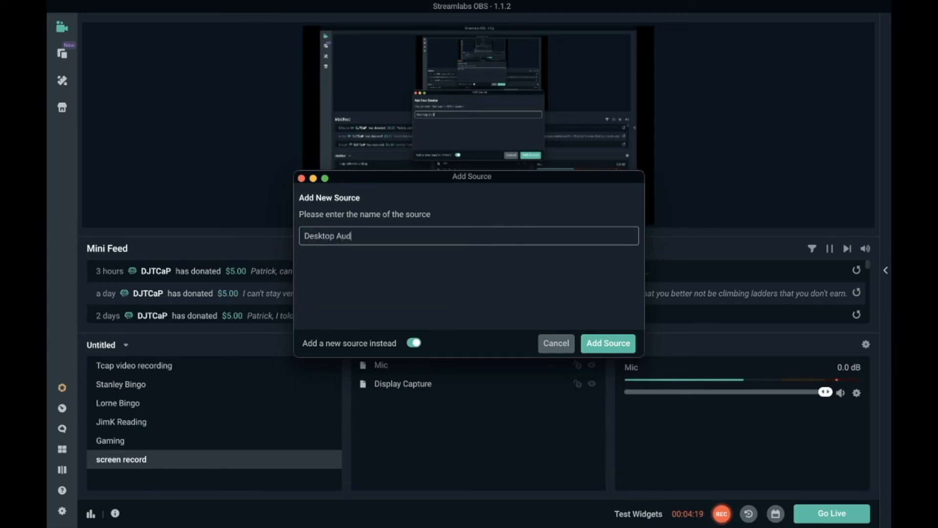
type("io")
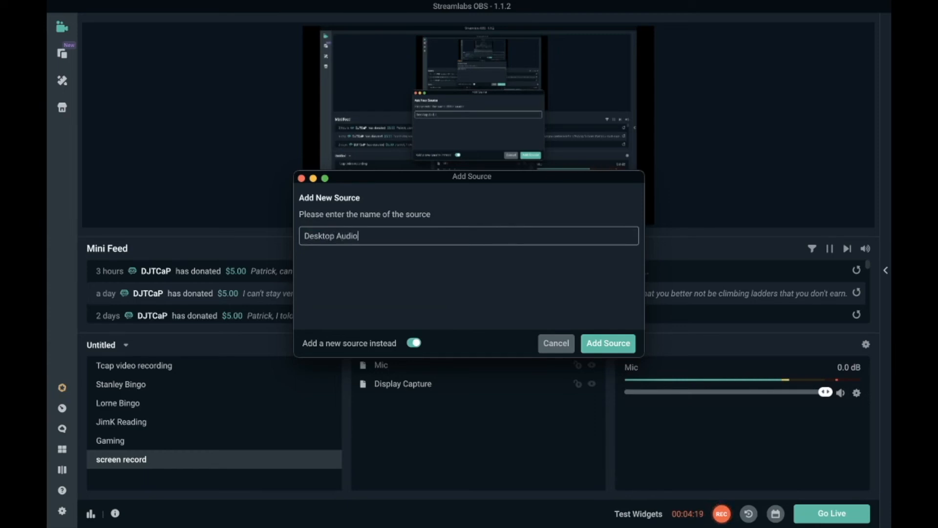
left_click(605, 344)
Set the capture device of the Desktop Audio source to eqMac and finish its settings
left_click(532, 179)
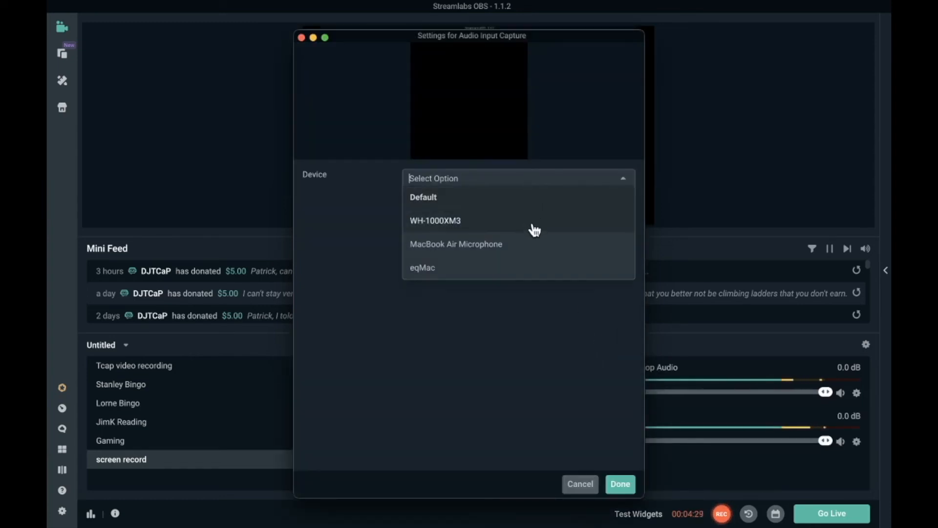
left_click(526, 268)
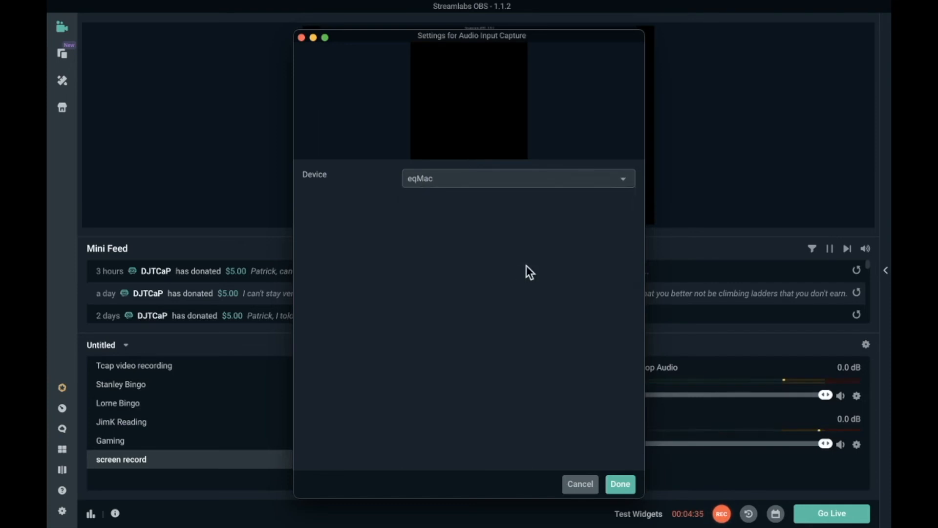
left_click(617, 484)
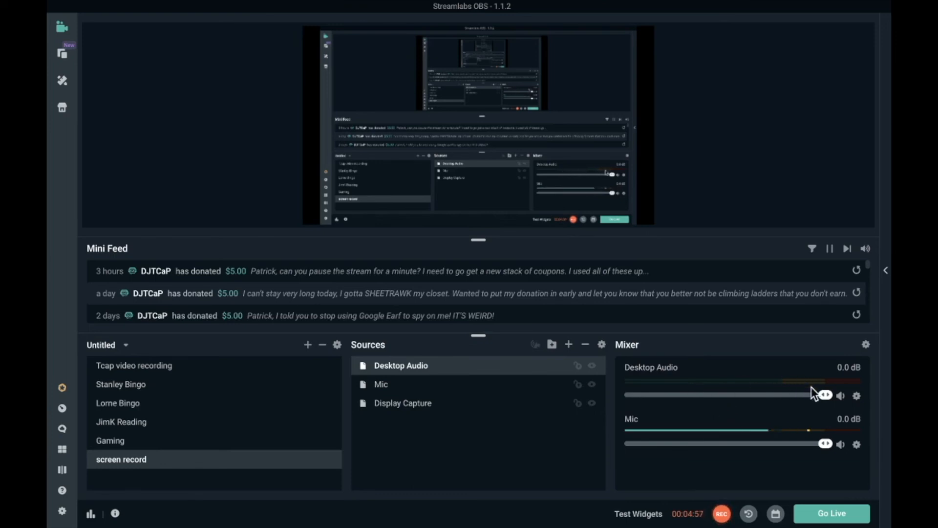
mouse_move(825, 395)
left_mouse_down()
mouse_move(771, 394)
mouse_move(828, 383)
left_mouse_up()
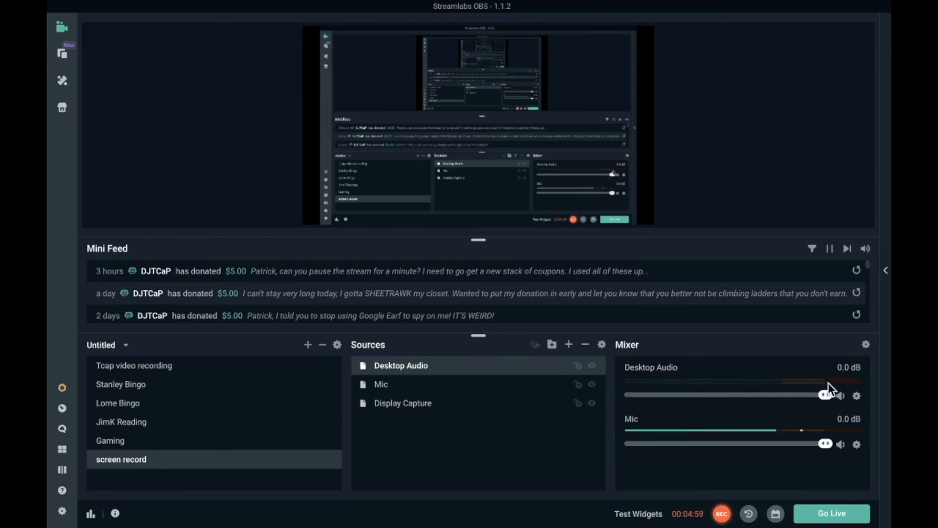